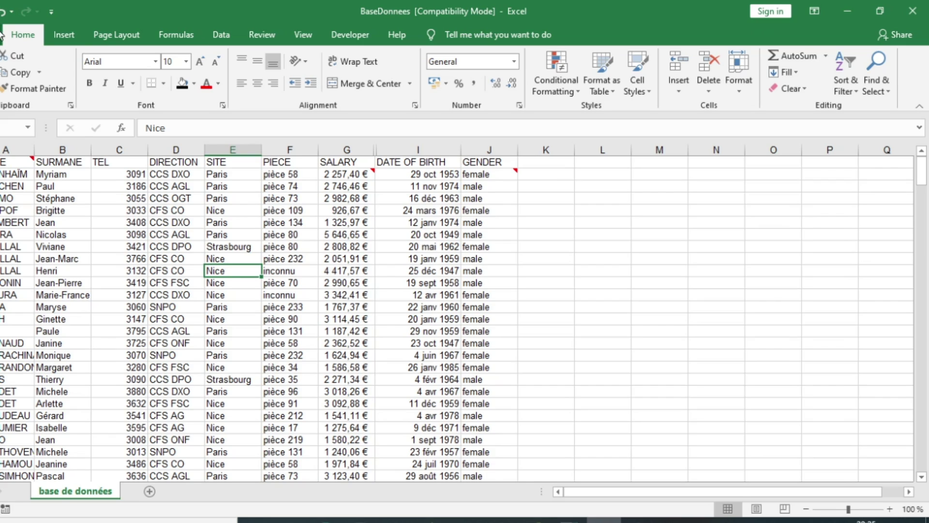
# - Open Excel Options on the Customize Ribbon page
pyautogui.hotkey('alt', 'f')
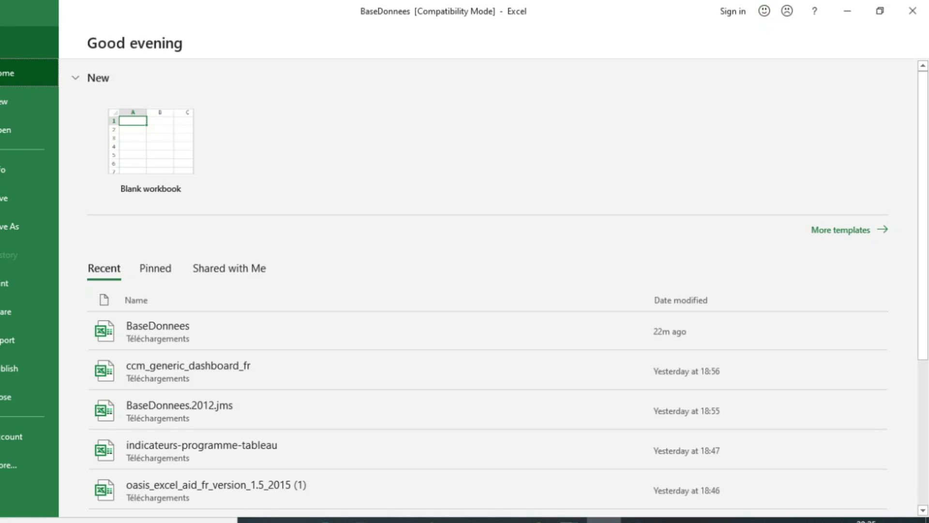
pyautogui.click(12, 466)
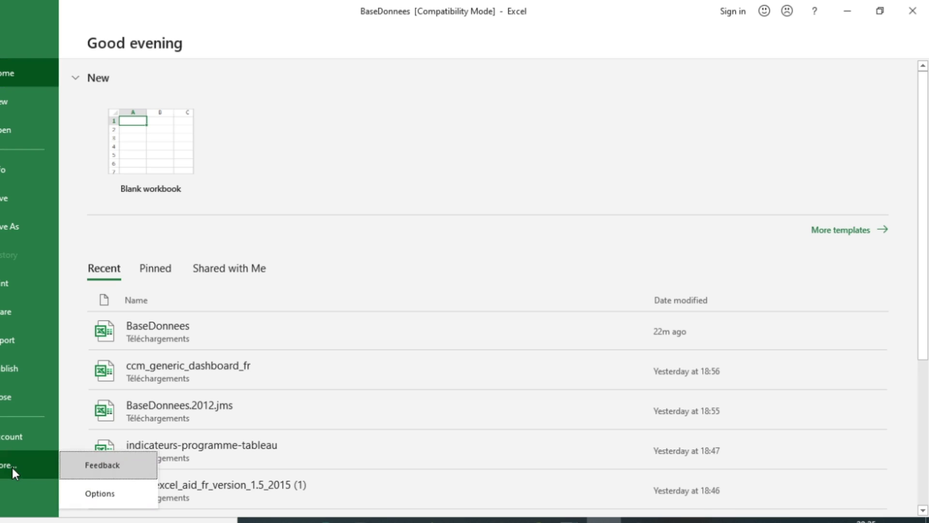
pyautogui.click(102, 491)
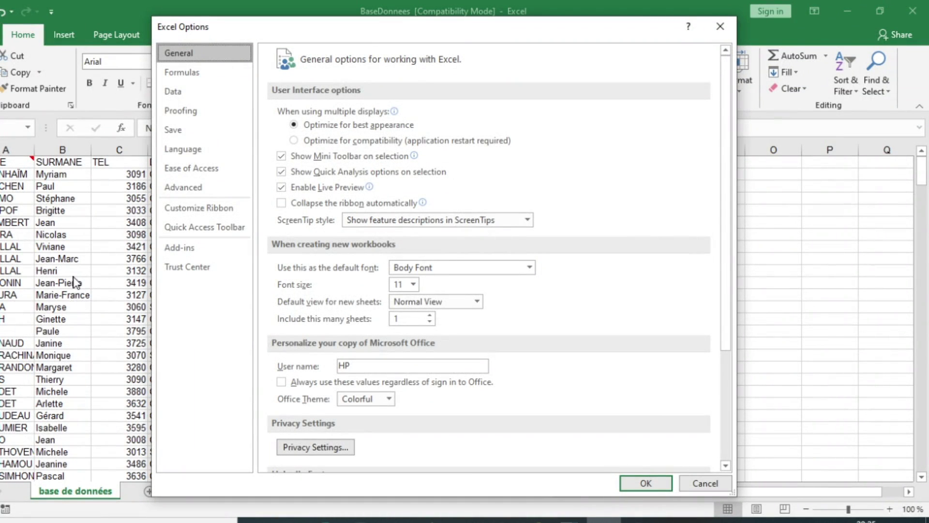
pyautogui.click(207, 216)
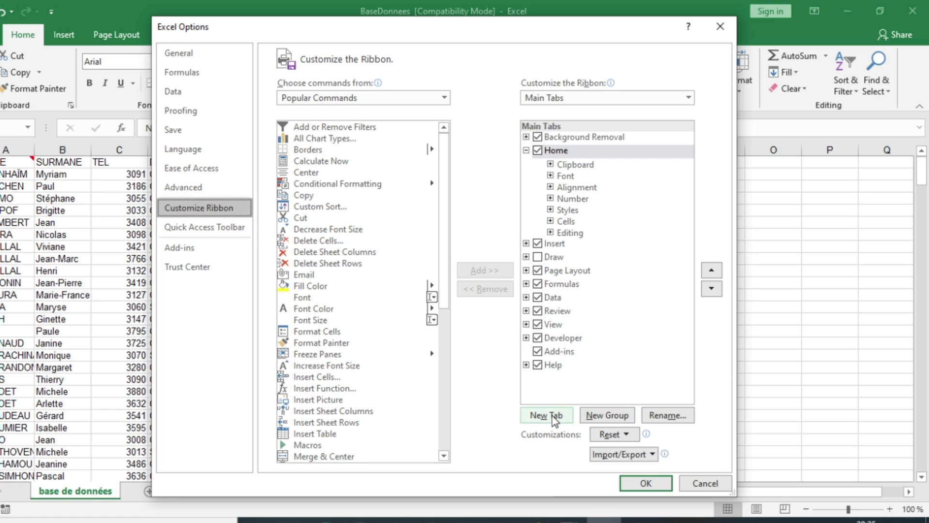
# - Add a new custom ribbon tab and rename its new group to Form
pyautogui.click(552, 415)
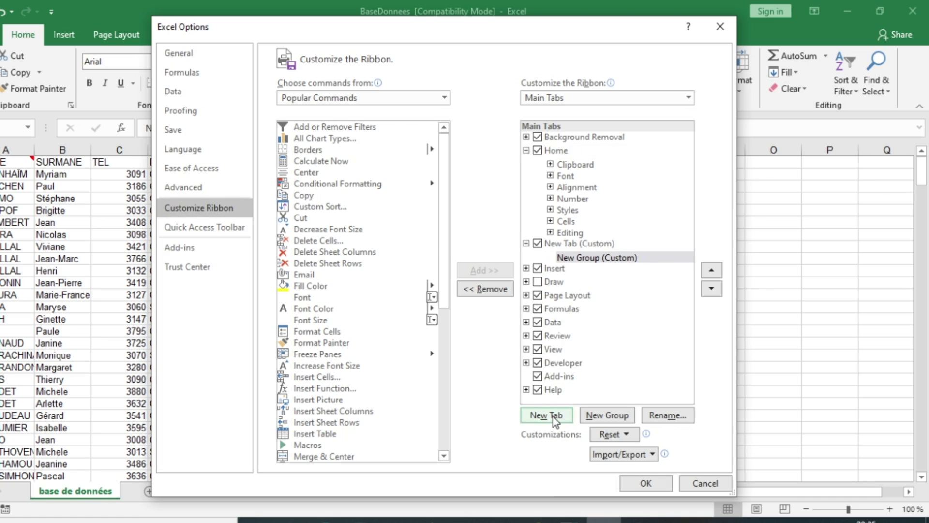
pyautogui.rightClick(605, 259)
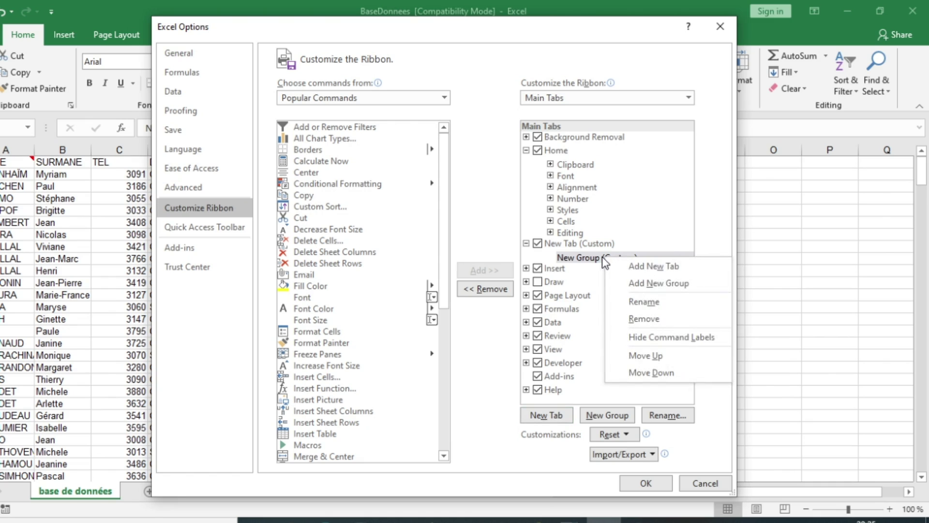
pyautogui.click(651, 303)
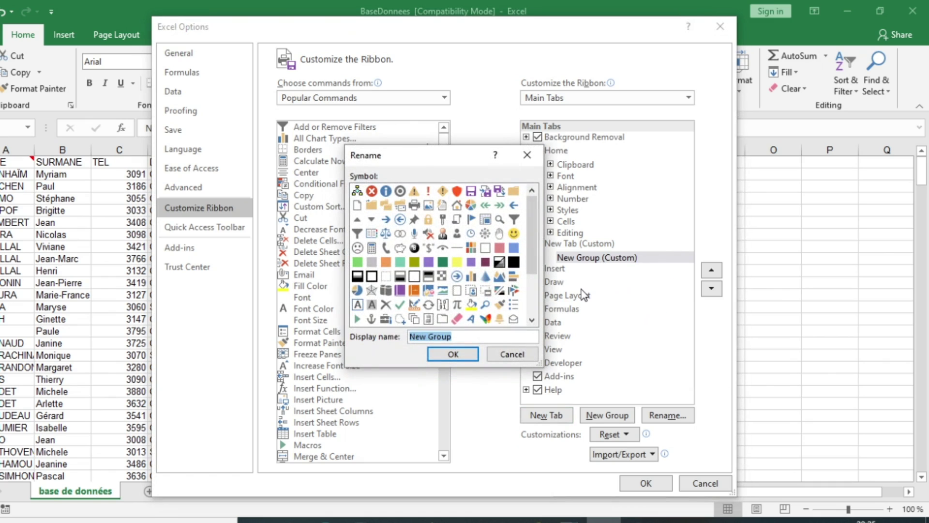
pyautogui.write('Form')
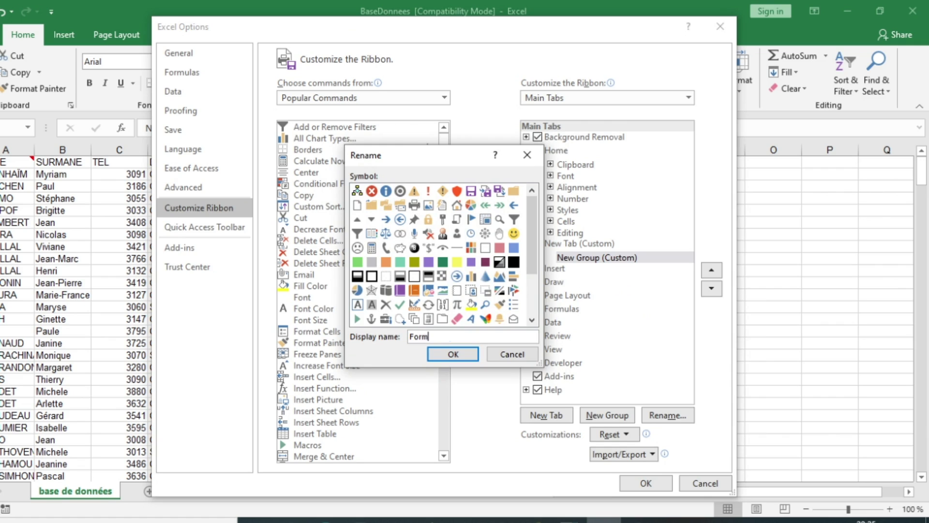
pyautogui.click(457, 356)
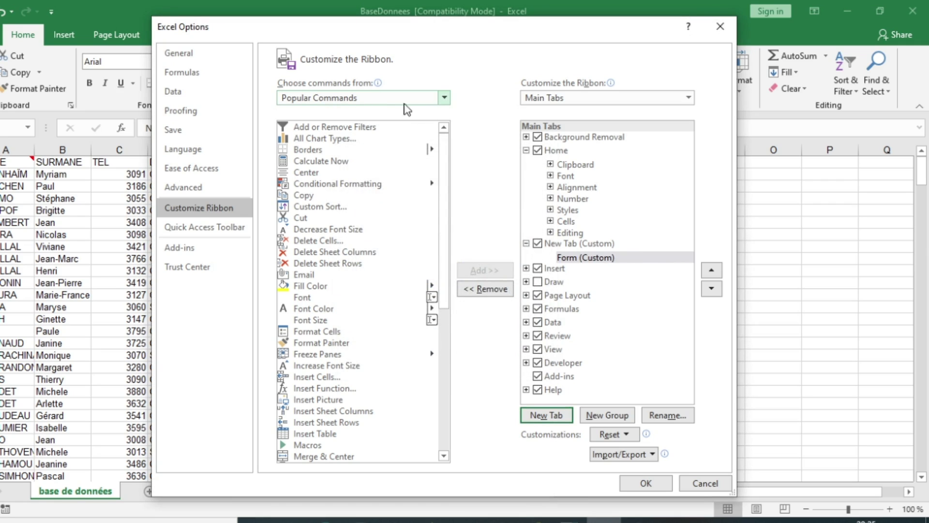
# - Add the Form command from All Commands into the custom Form group
pyautogui.click(444, 99)
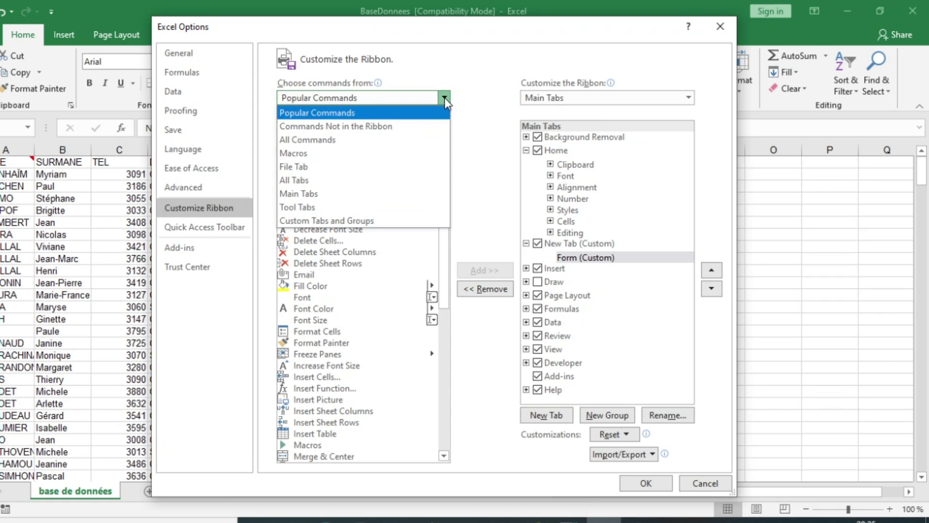
pyautogui.click(319, 140)
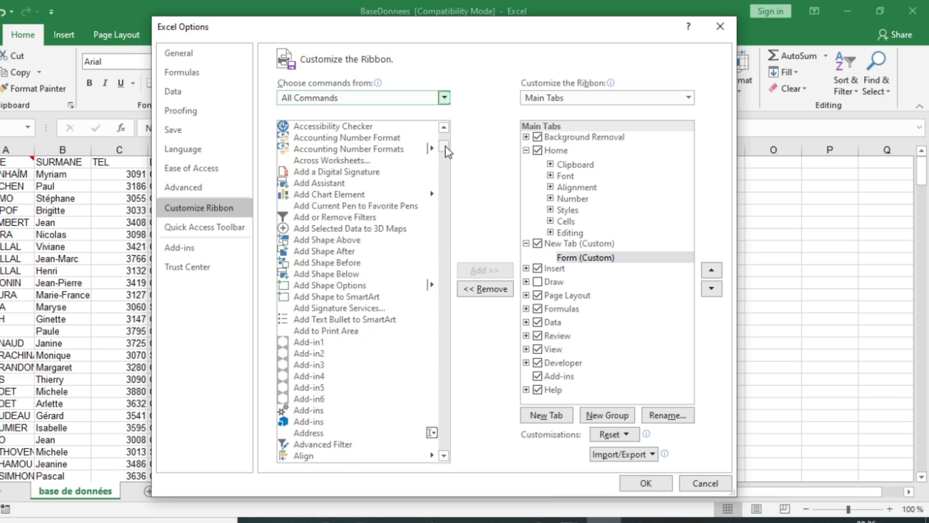
pyautogui.scroll(1, 446, 147)
pyautogui.moveTo(447, 148); pyautogui.dragTo(451, 212)
pyautogui.scroll(-20, 365, 333)
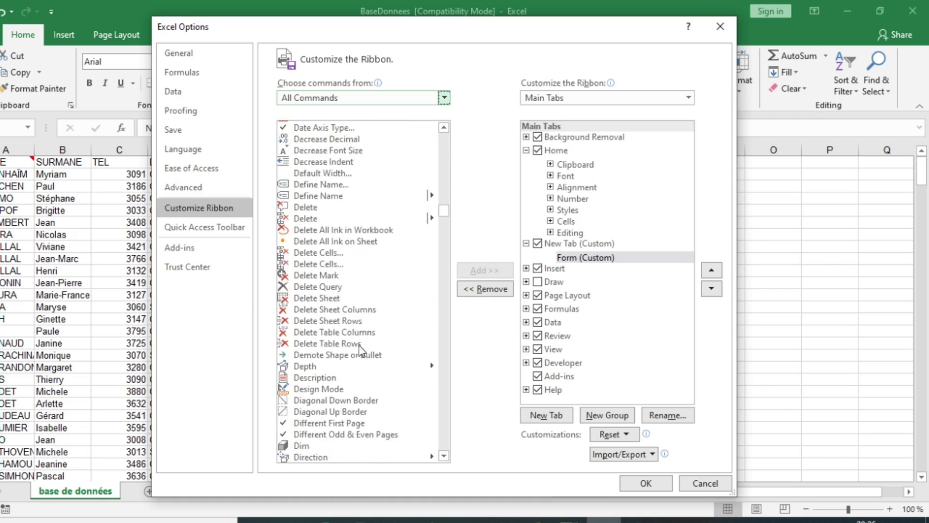
pyautogui.scroll(-20, 375, 324)
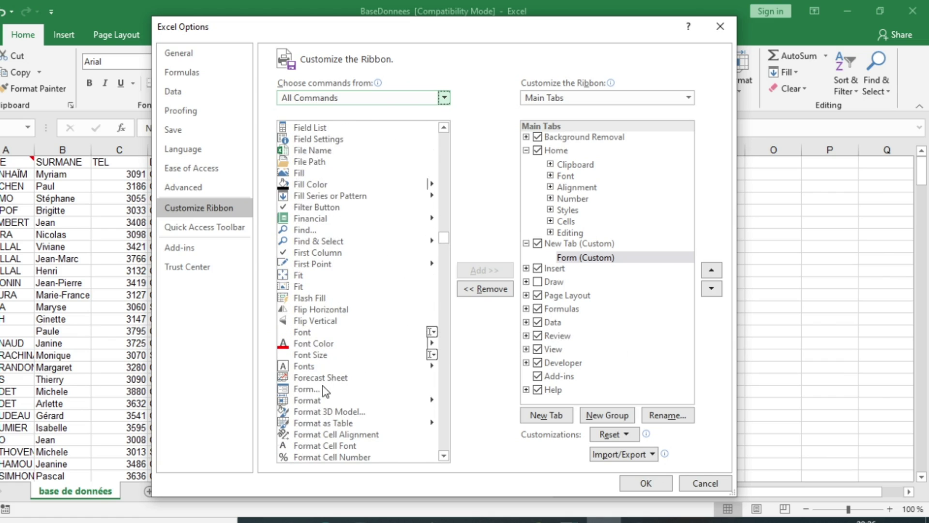
pyautogui.scroll(-2, 322, 352)
pyautogui.click(311, 319)
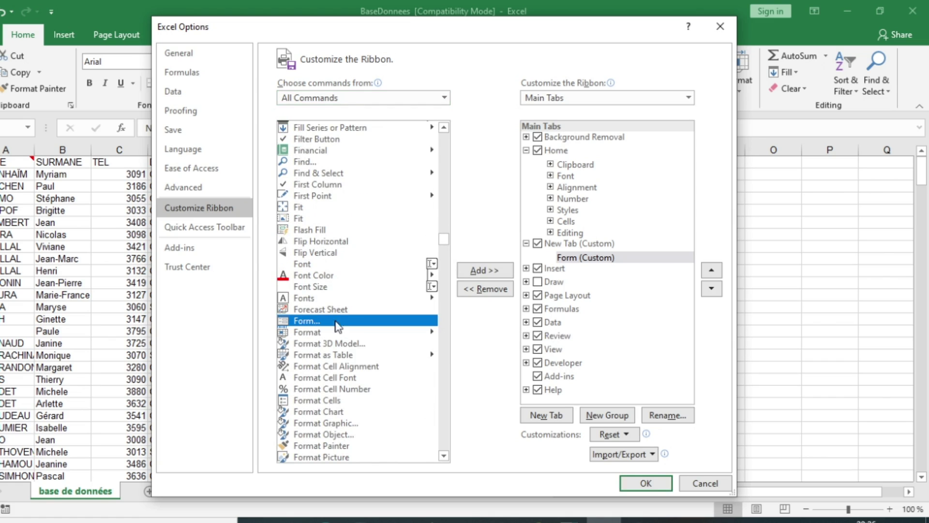
pyautogui.click(482, 269)
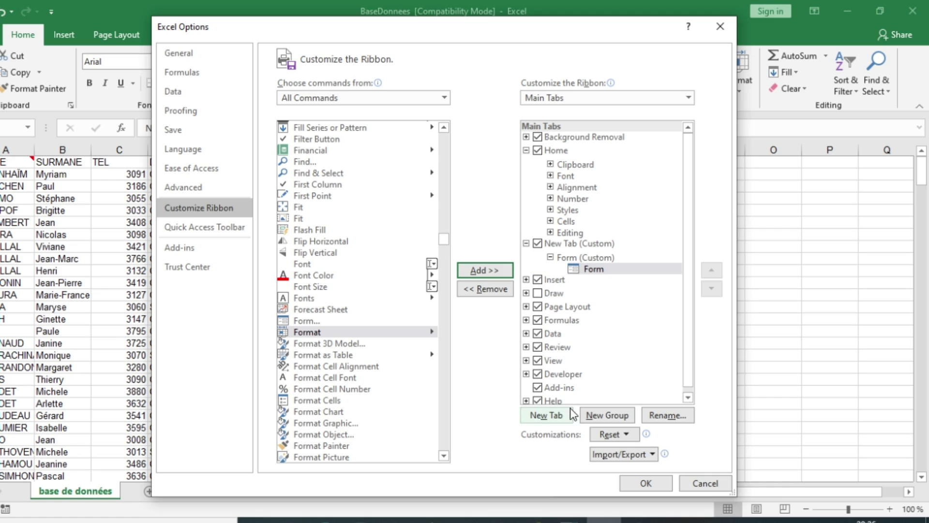
# - Apply the ribbon changes and switch to the new custom ribbon tab
pyautogui.click(635, 481)
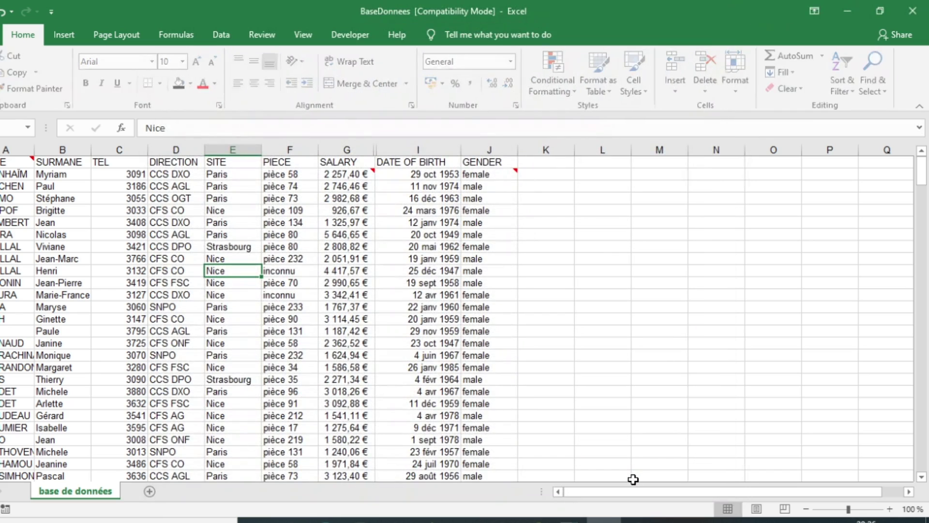
pyautogui.click(76, 38)
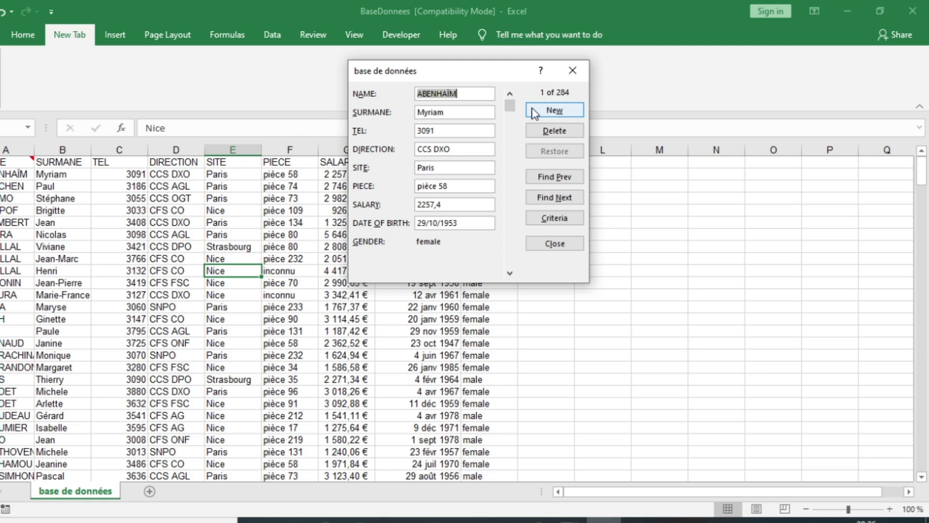
# - Start a blank new record and enter the employee's first name in NAME
pyautogui.click(560, 114)
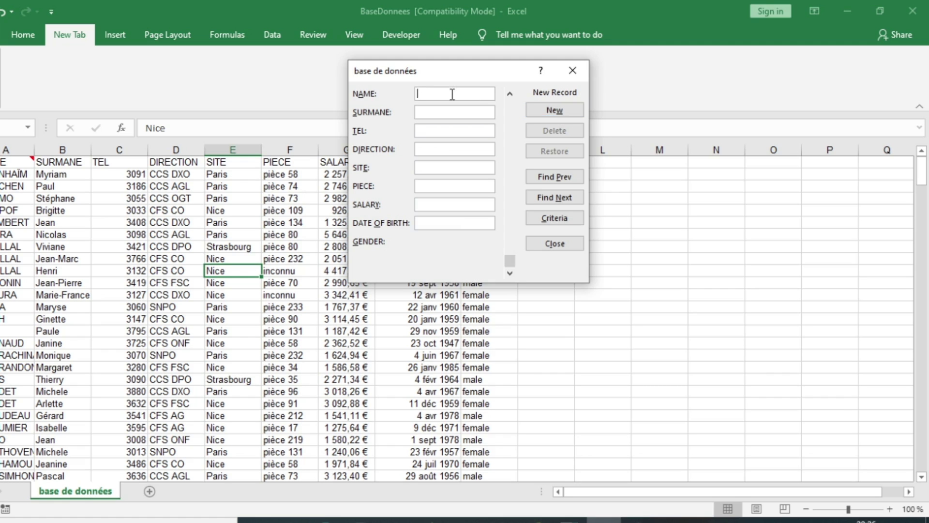
pyautogui.click(437, 115)
pyautogui.hotkey('shift', 'Tab')
# - Enter the employee's surname in SURMANE and phone number in TEL
pyautogui.click(435, 111)
pyautogui.click(459, 132)
pyautogui.write('653952789')
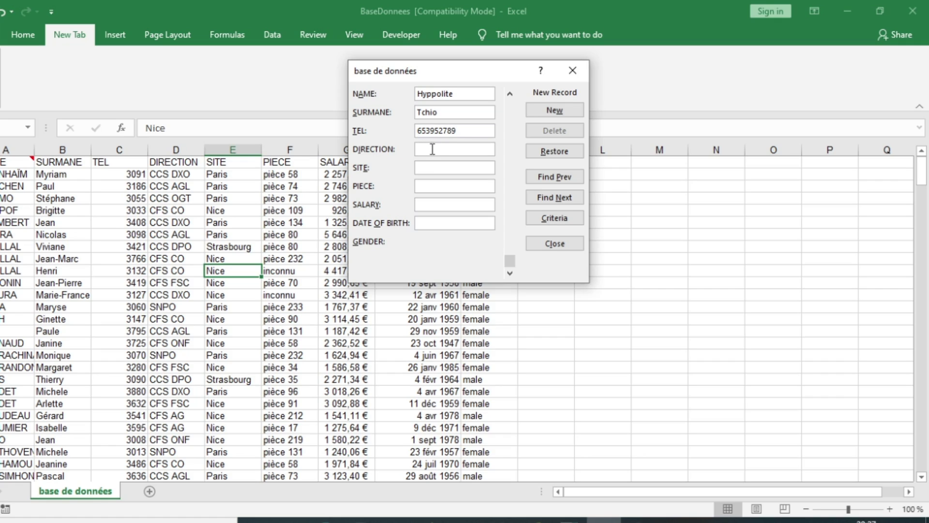
# - Set the direction field to CCS DOP and the site field to Paris
pyautogui.click(432, 149)
pyautogui.write('cds')
pyautogui.press('BackSpace')
pyautogui.press('BackSpace')
pyautogui.write('CCS')
pyautogui.press('BackSpace')
pyautogui.press('BackSpace')
pyautogui.press('BackSpace')
pyautogui.press('BackSpace')
pyautogui.press('BackSpace')
pyautogui.write('CCS d')
pyautogui.press('BackSpace')
pyautogui.write('DOP')
pyautogui.click(474, 165)
pyautogui.write('N')
pyautogui.press('BackSpace')
pyautogui.write('Paris')
# - Enter room Pièces 99, salary 2000 and birth date 22 jan 1999
pyautogui.click(457, 187)
pyautogui.write('Pièces 99')
pyautogui.click(448, 202)
pyautogui.write('2000')
pyautogui.click(459, 221)
pyautogui.write('22')
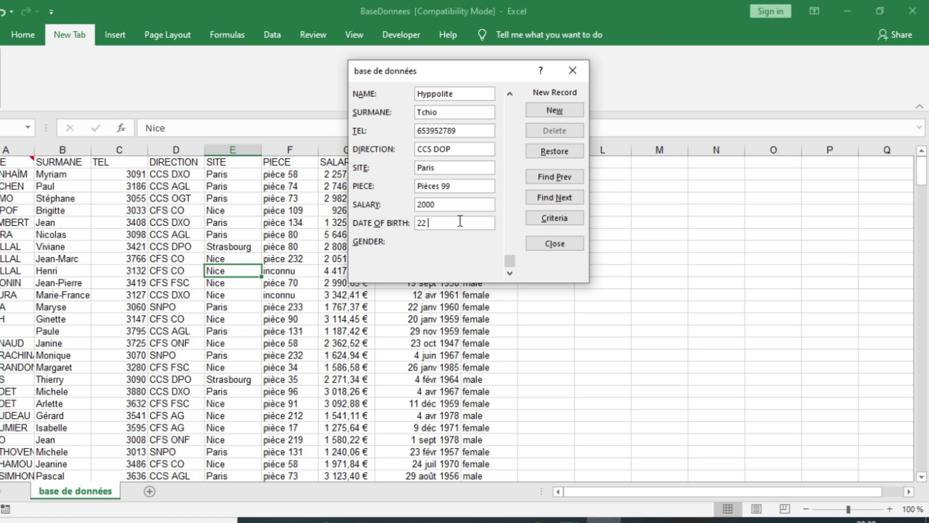
pyautogui.write(' jan 1999')
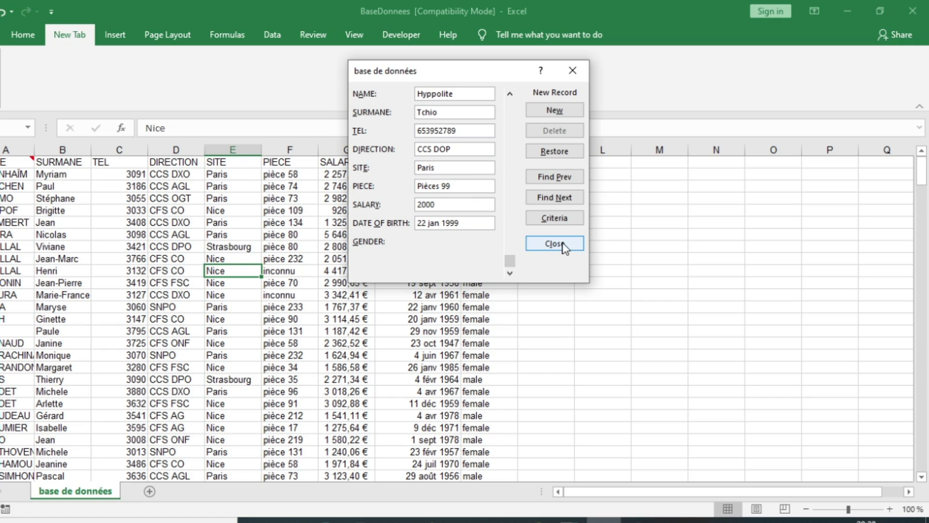
# - Commit the new record, browse to the next record, then start another blank record
pyautogui.click(511, 255)
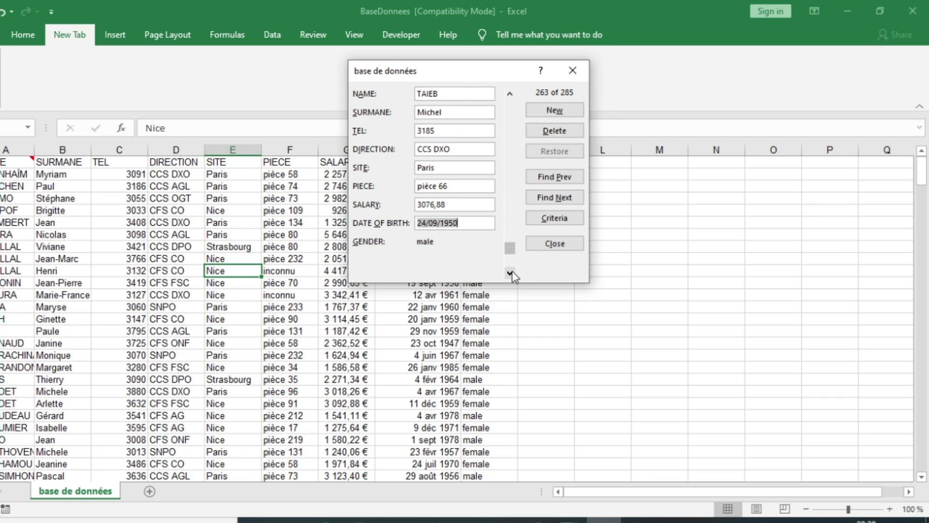
pyautogui.click(511, 271)
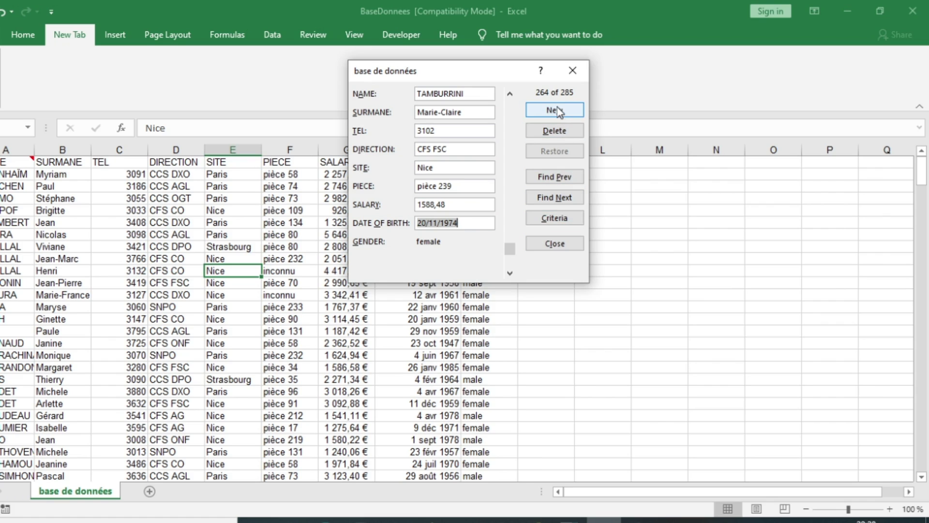
pyautogui.click(558, 110)
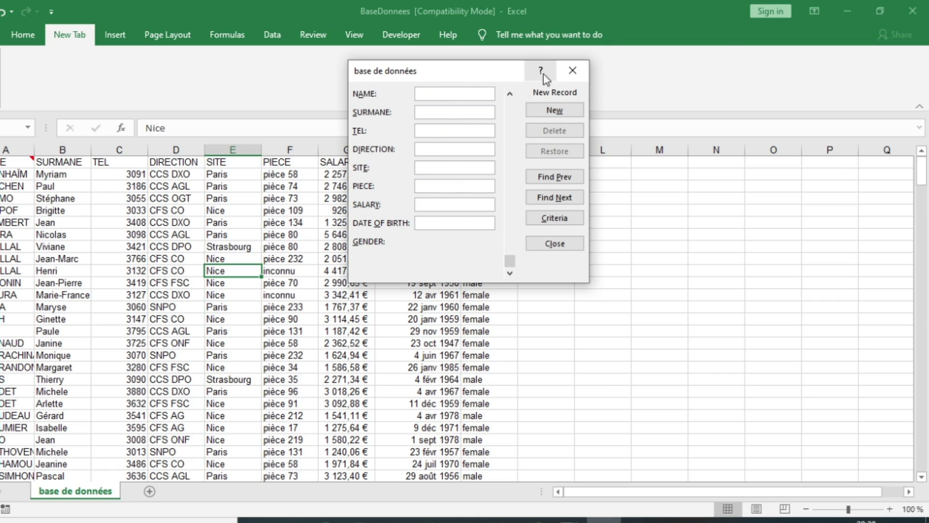
pyautogui.moveTo(481, 68); pyautogui.dragTo(794, 248)
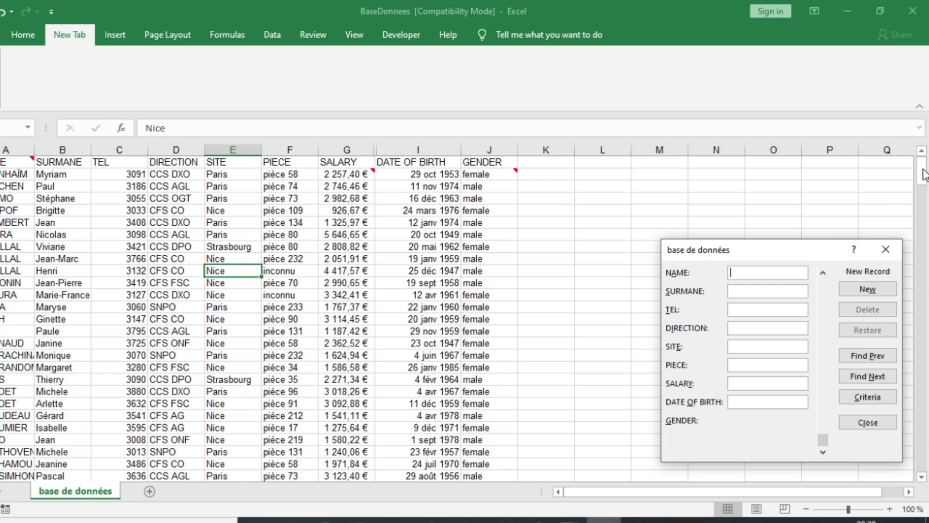
# - Close the data form and select the new employee row at the table's bottom
pyautogui.click(884, 251)
pyautogui.moveTo(921, 174); pyautogui.dragTo(918, 339)
pyautogui.scroll(-9, 537, 385)
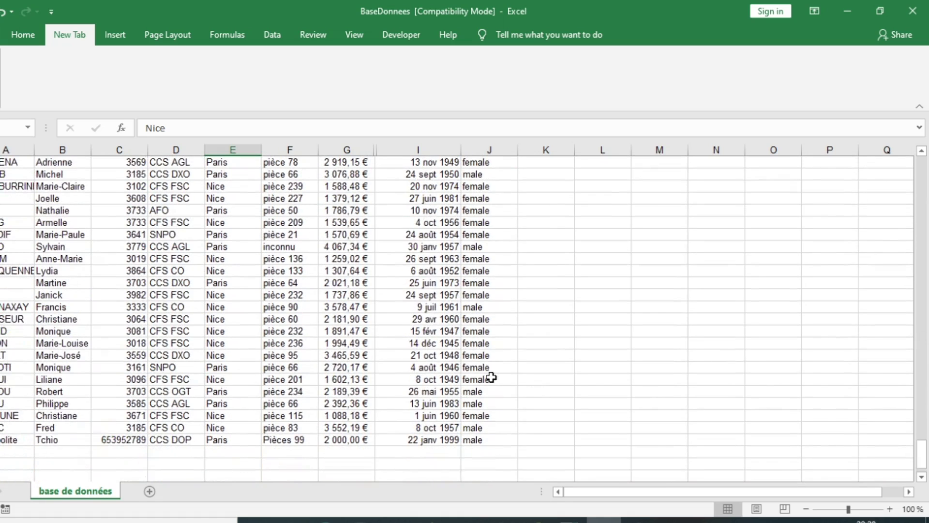
pyautogui.scroll(-5, 491, 377)
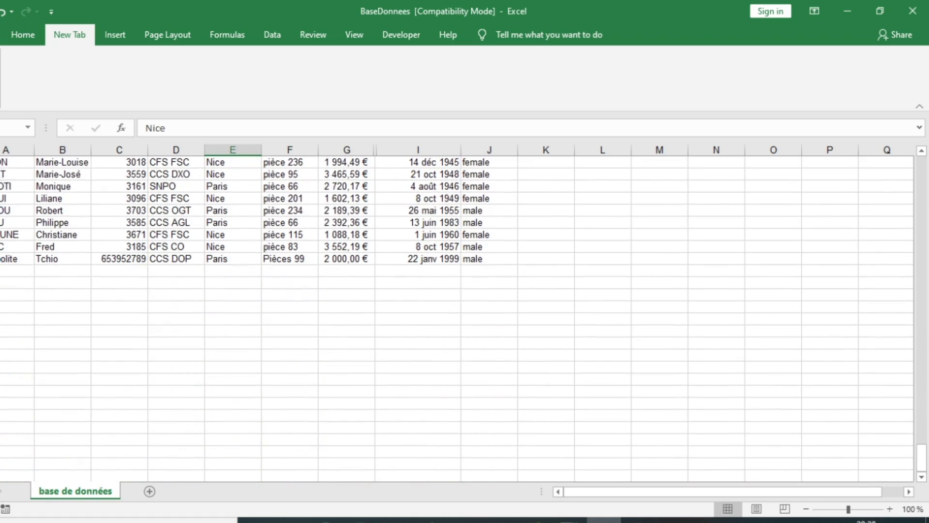
pyautogui.moveTo(1, 262); pyautogui.dragTo(504, 267)
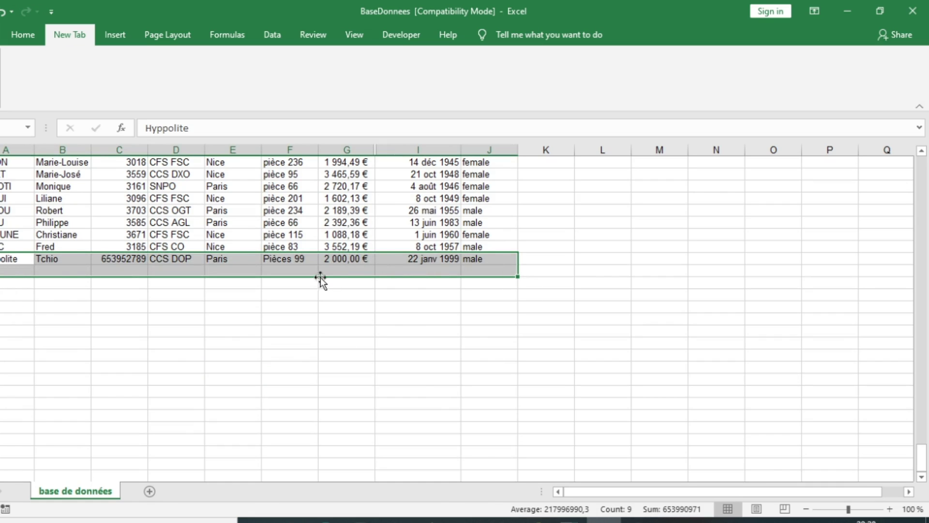
pyautogui.scroll(7, 309, 290)
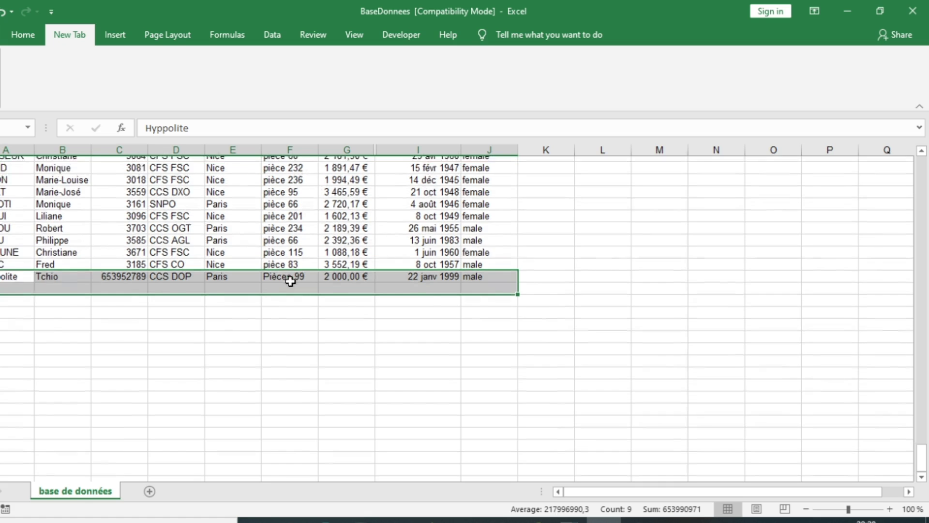
pyautogui.scroll(20, 306, 310)
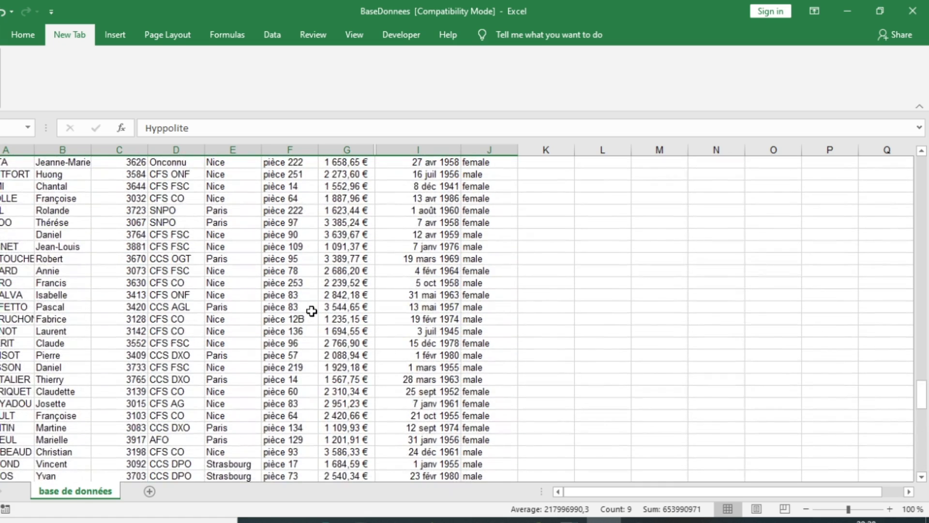
pyautogui.scroll(20, 310, 309)
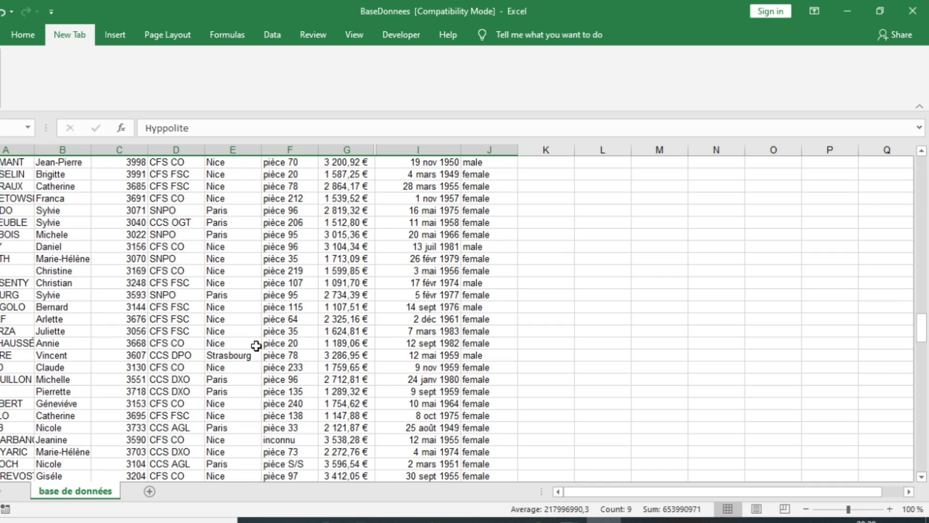
pyautogui.scroll(4, 256, 346)
pyautogui.scroll(6, 256, 345)
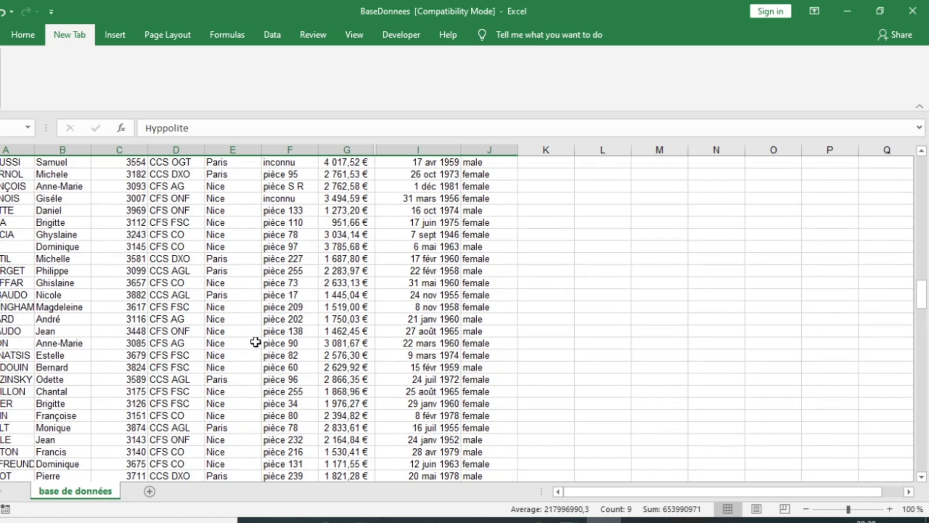
pyautogui.scroll(9, 255, 337)
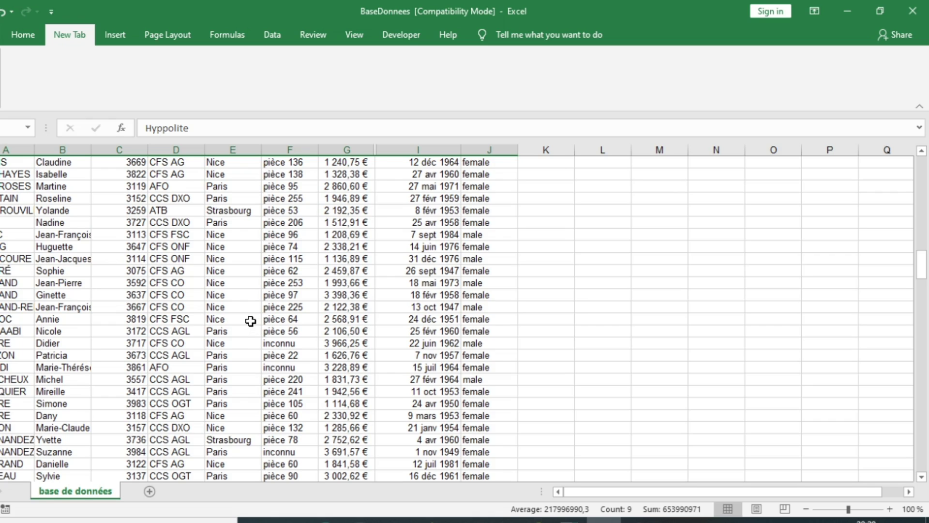
pyautogui.scroll(4, 250, 321)
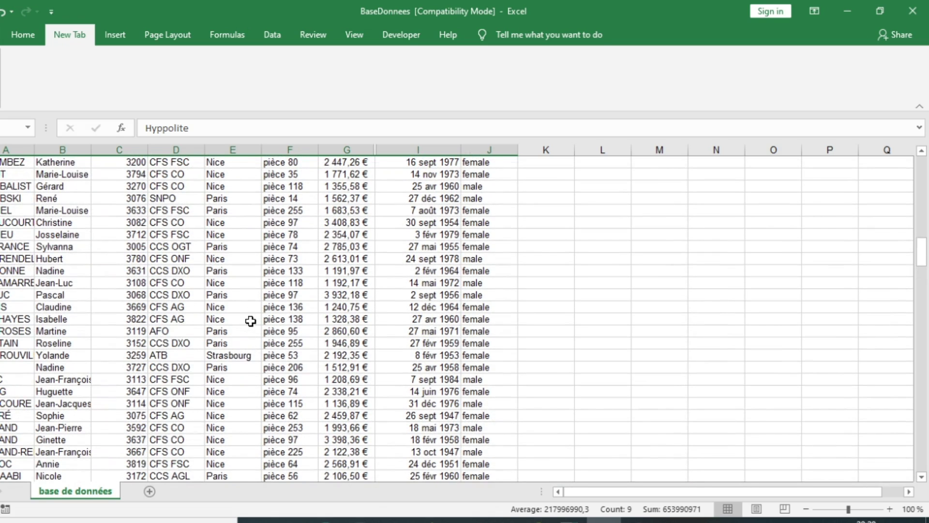